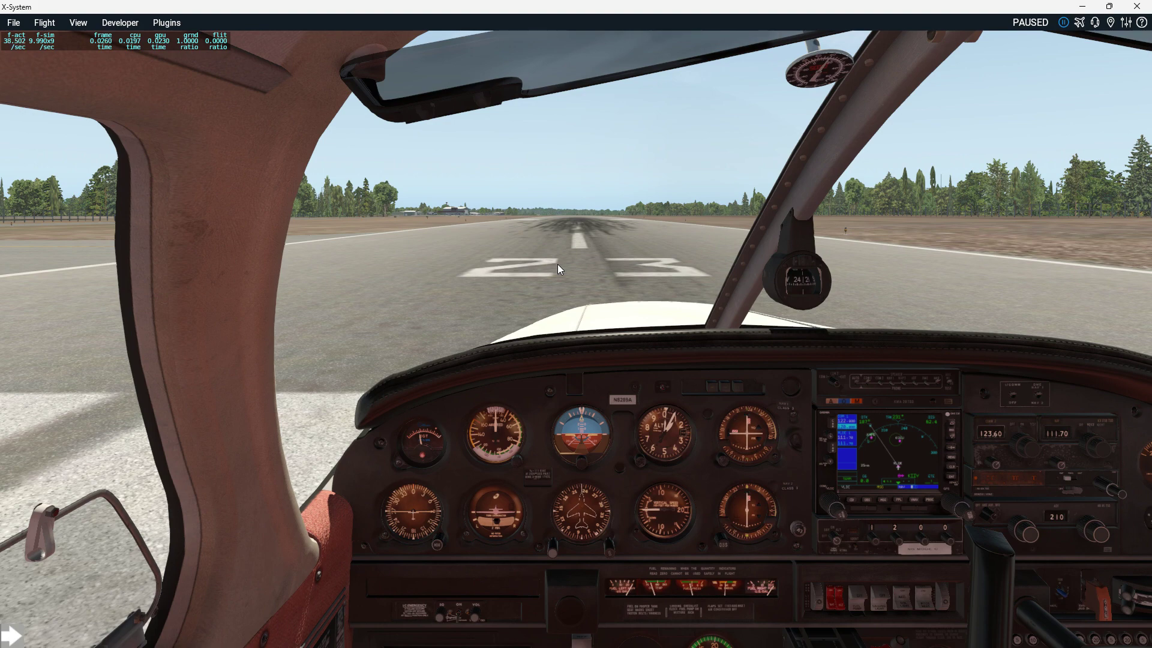
# Step: Enlarge the GPS unit, check its pending messages, then close the enlarged GPS window
pyautogui.click(908, 462)
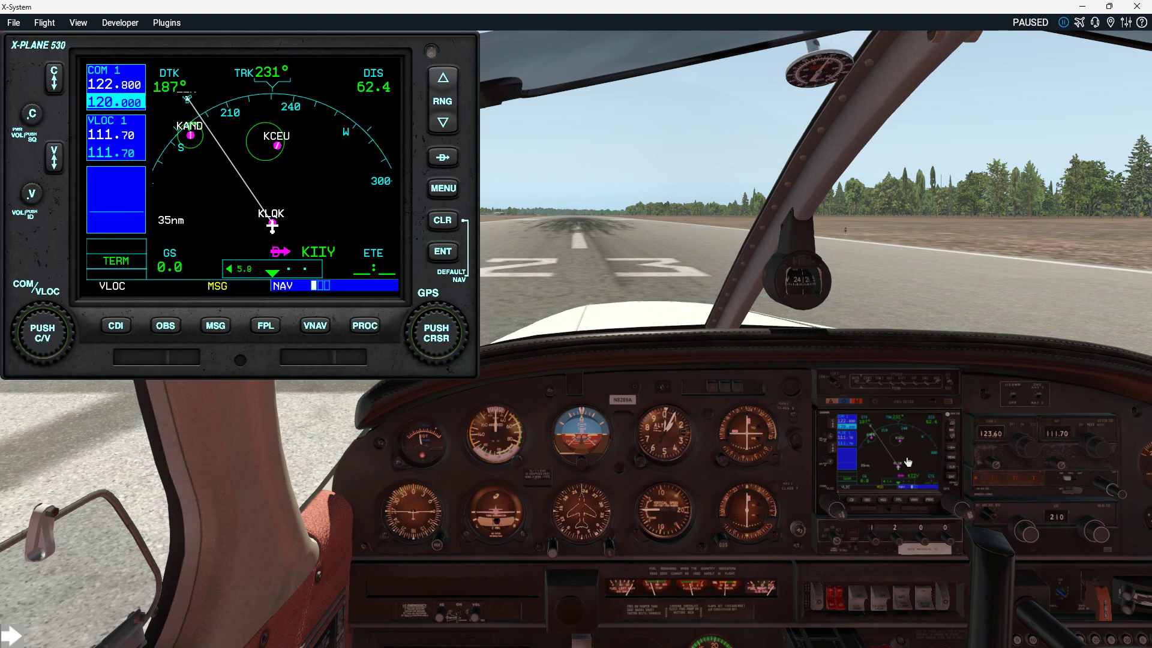
pyautogui.click(230, 328)
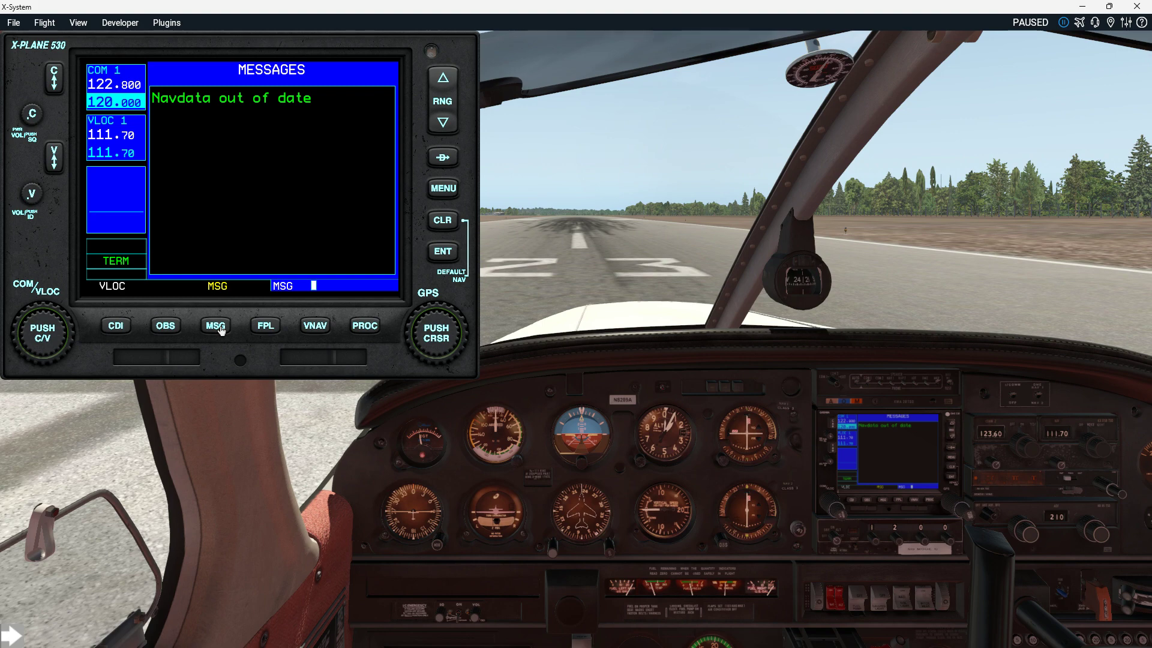
pyautogui.click(216, 326)
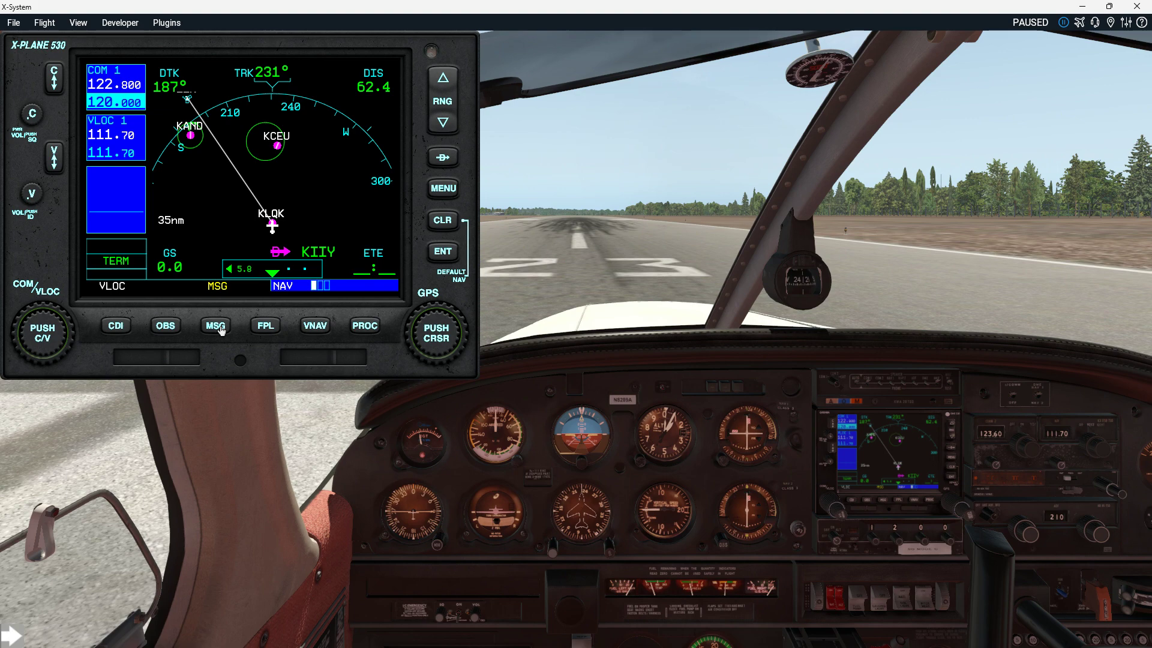
pyautogui.moveTo(11, 44)
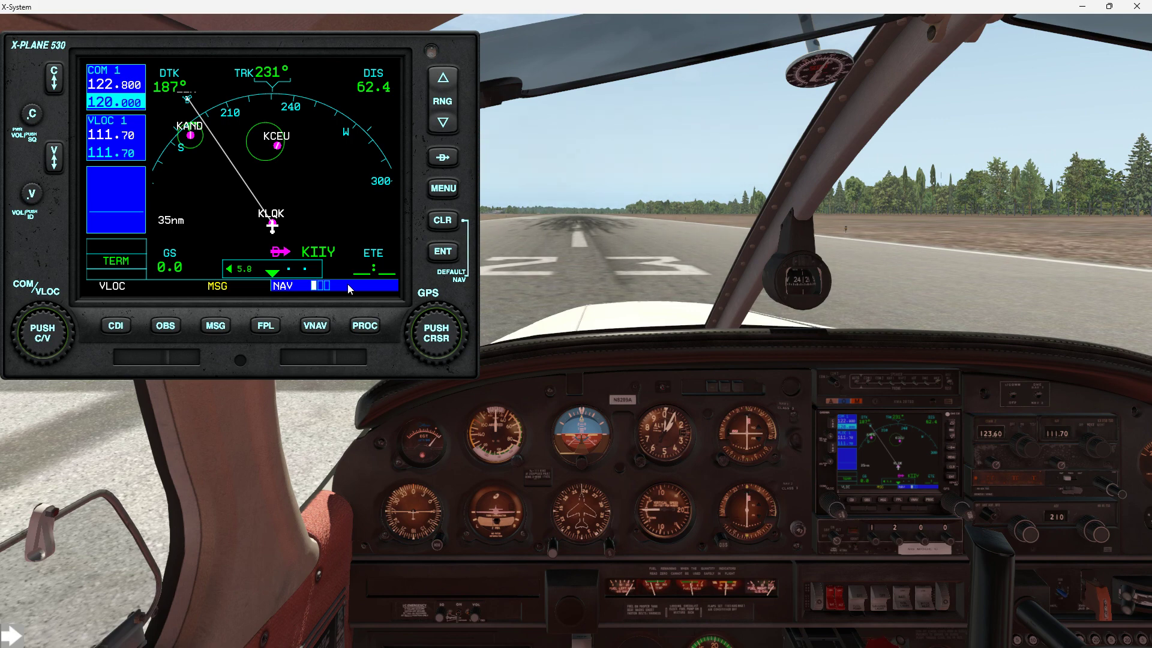
pyautogui.press('p')
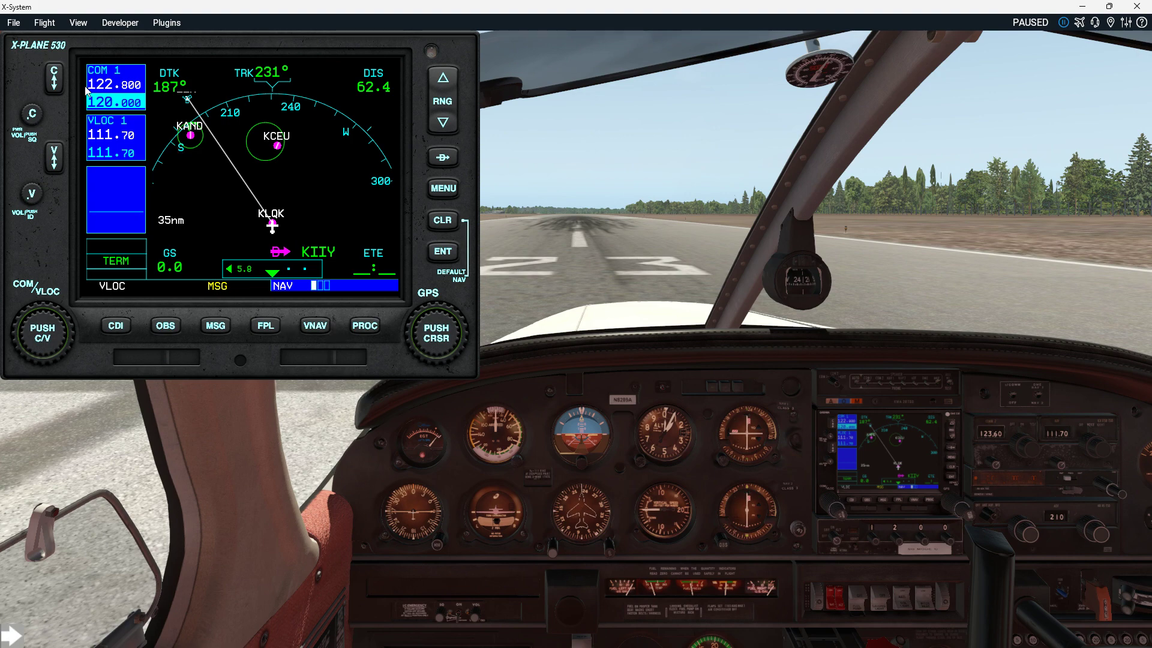
pyautogui.click(9, 44)
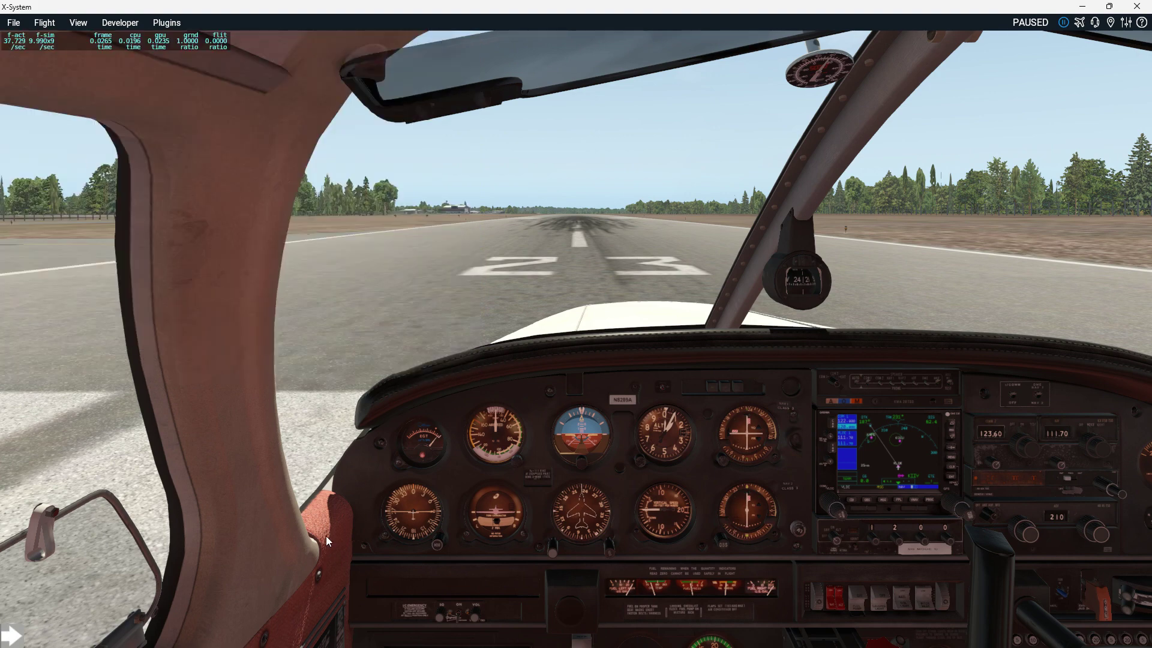
# Step: Bring up the FAA CIFP page, check the tutorial video, and download CIFP 230907
pyautogui.moveTo(602, 640)
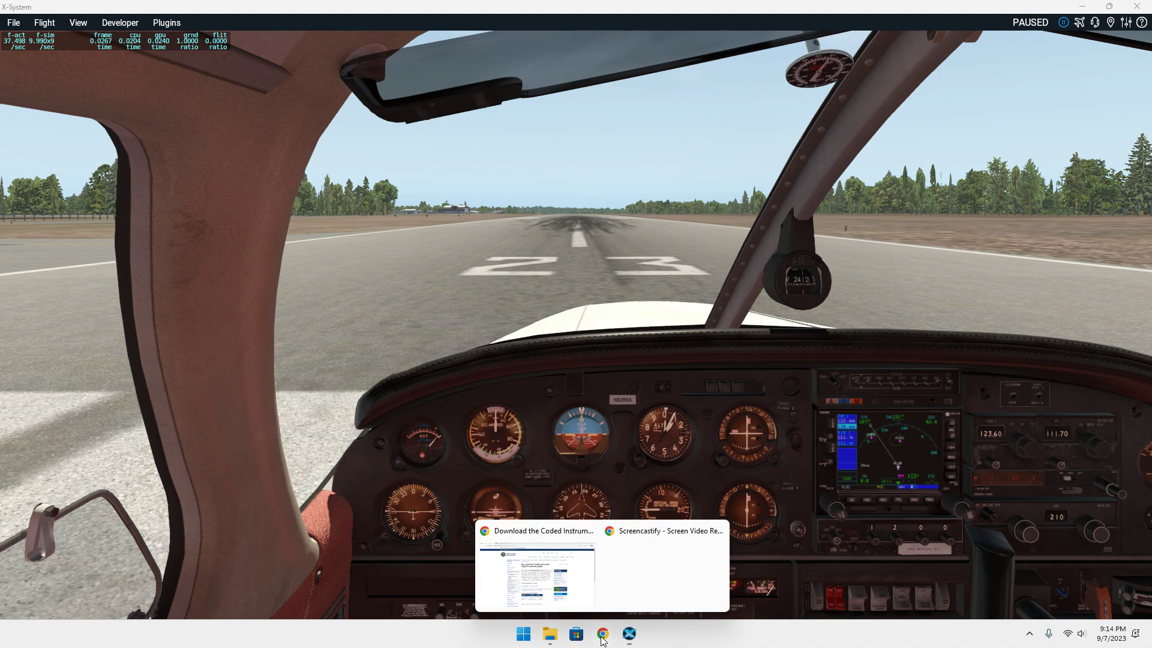
pyautogui.click(543, 576)
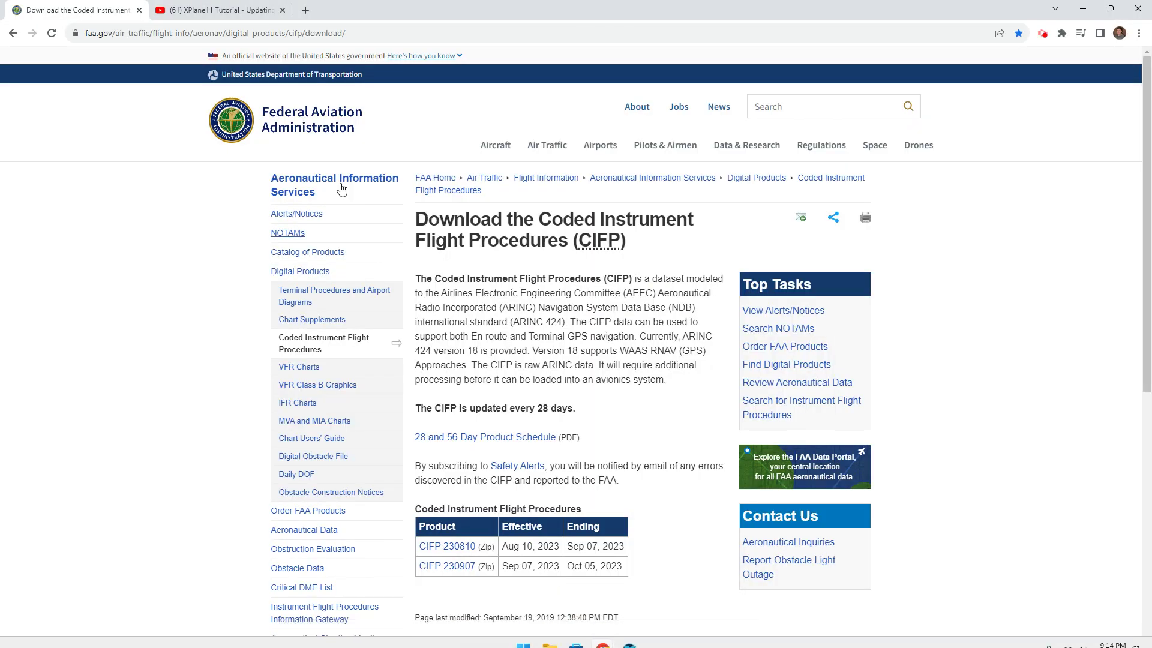
pyautogui.click(243, 14)
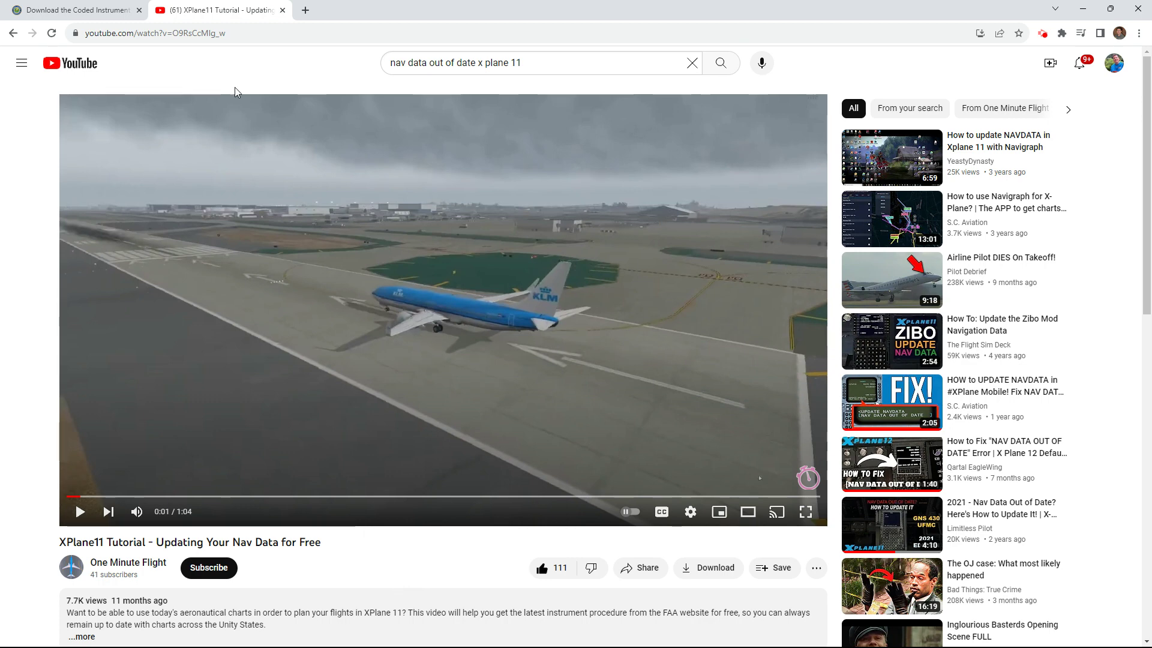
pyautogui.click(95, 12)
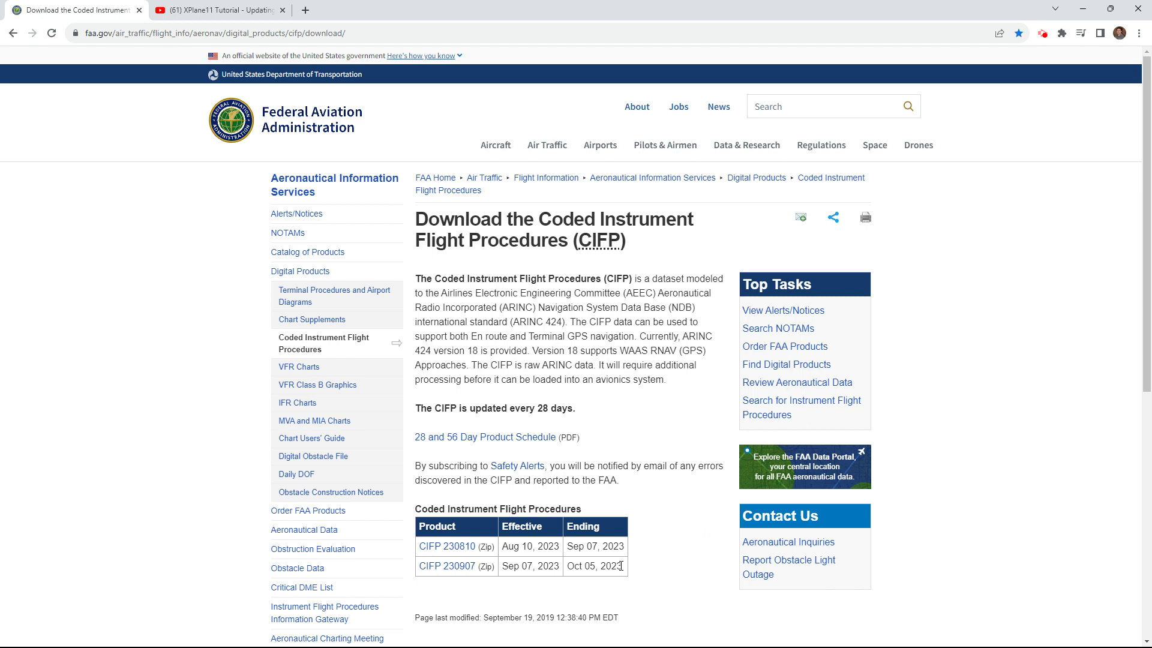
pyautogui.click(457, 569)
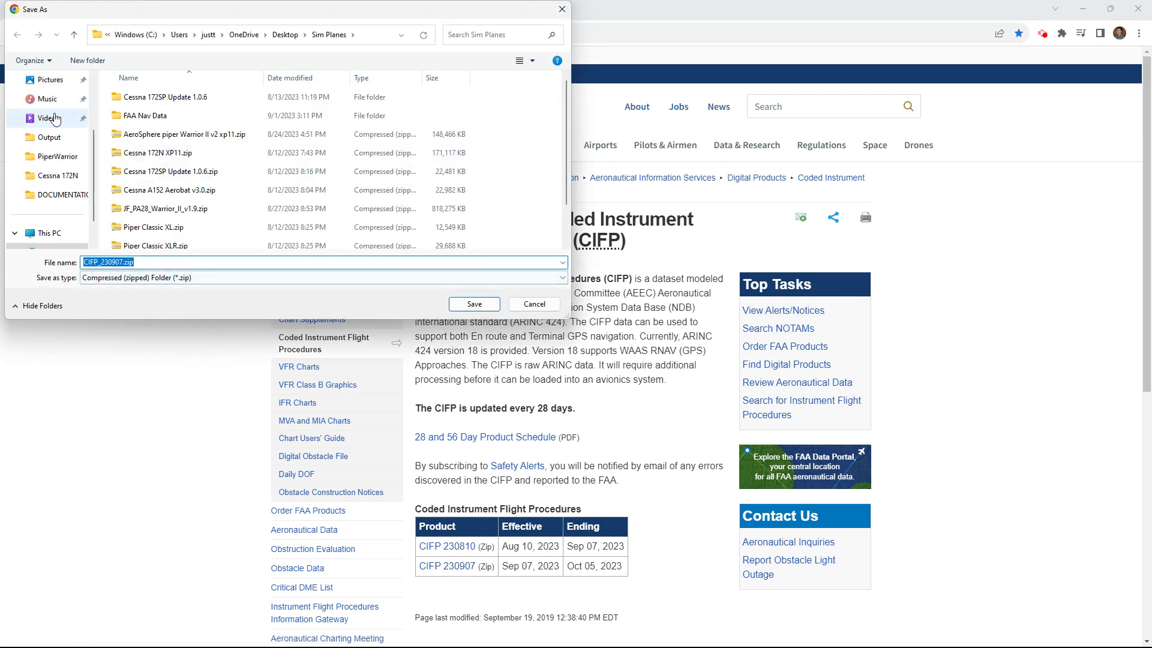
# Step: Save CIFP_230907.zip to the Desktop and show the downloaded file in its folder
pyautogui.scroll(-1, 60, 120)
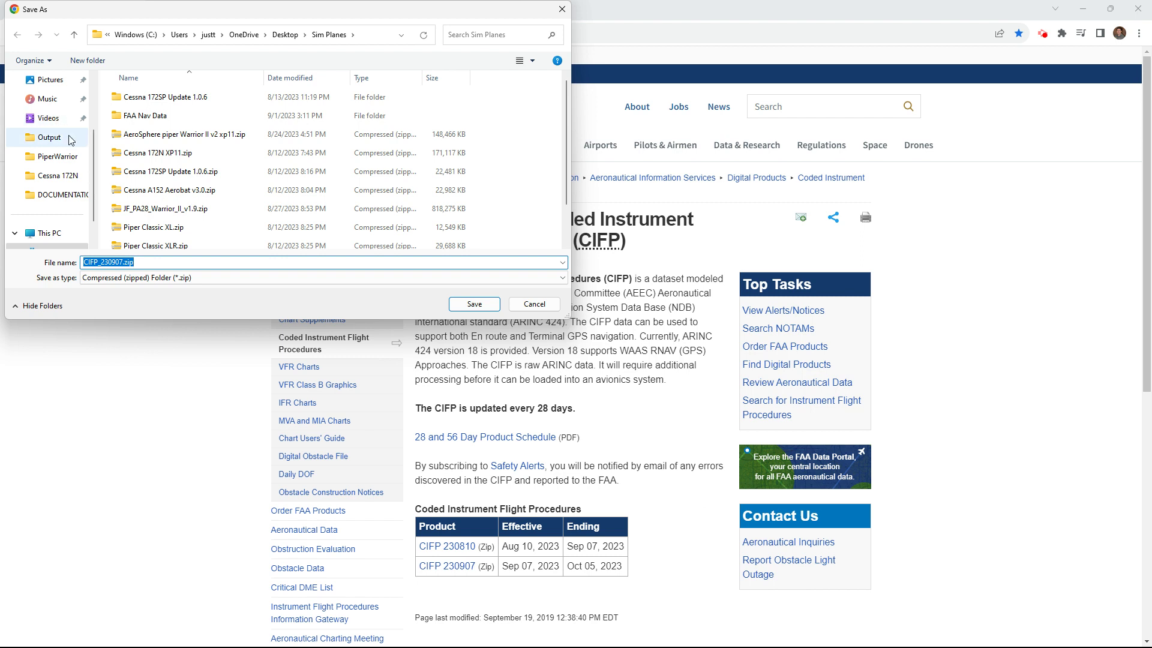
pyautogui.scroll(5, 69, 138)
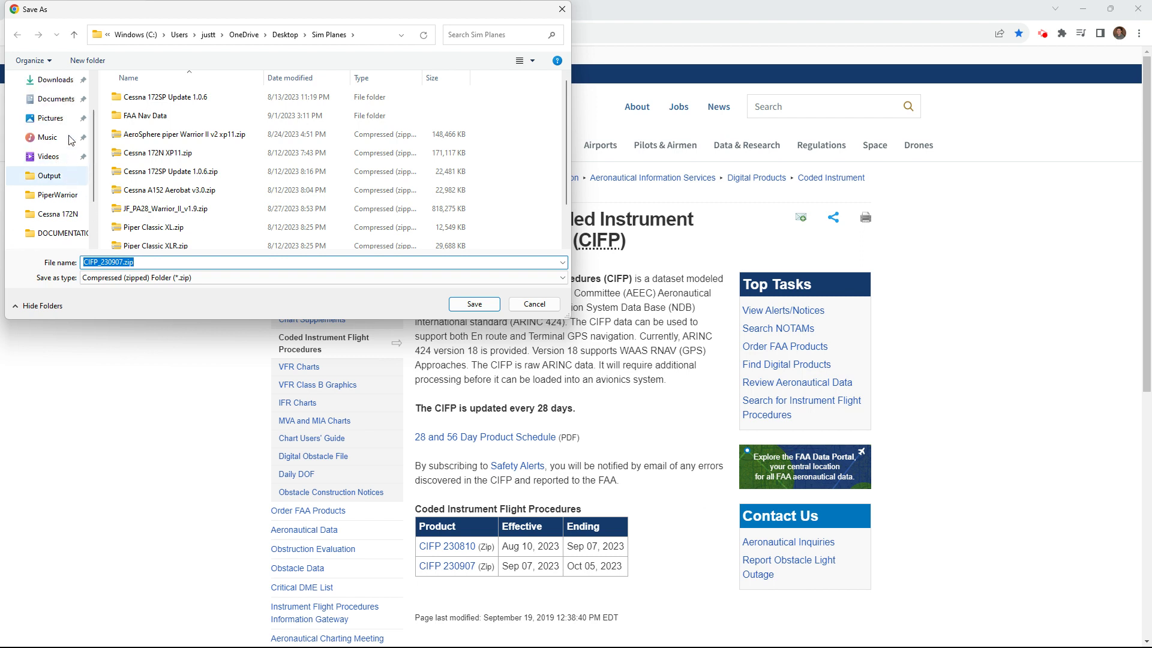
pyautogui.click(60, 120)
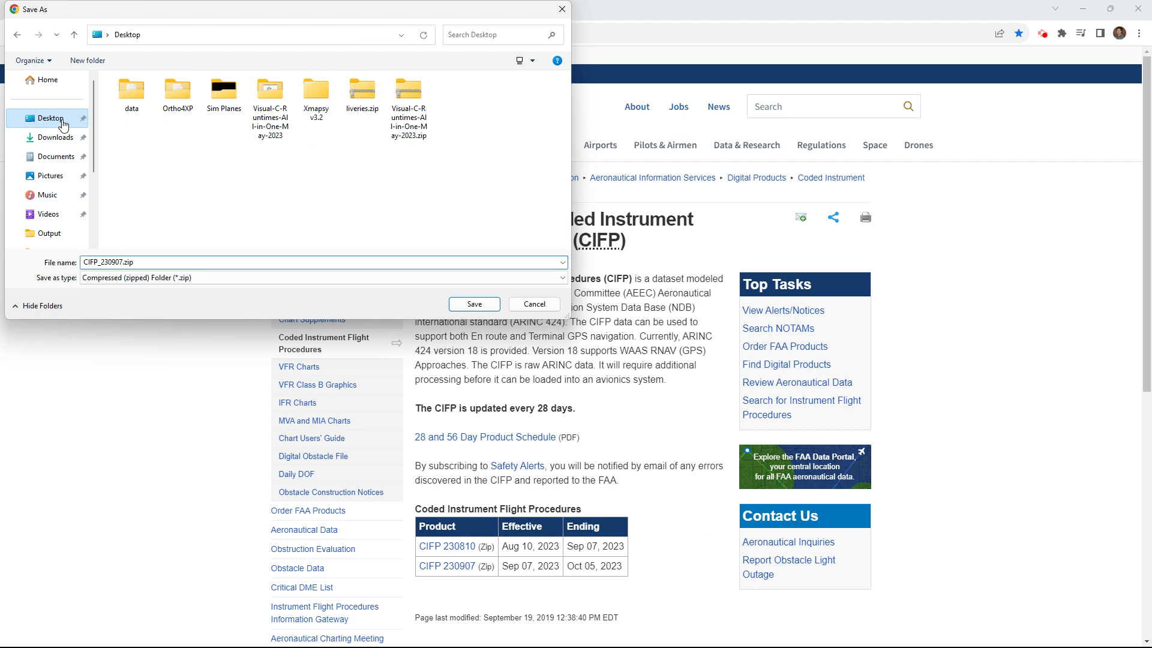
pyautogui.click(474, 304)
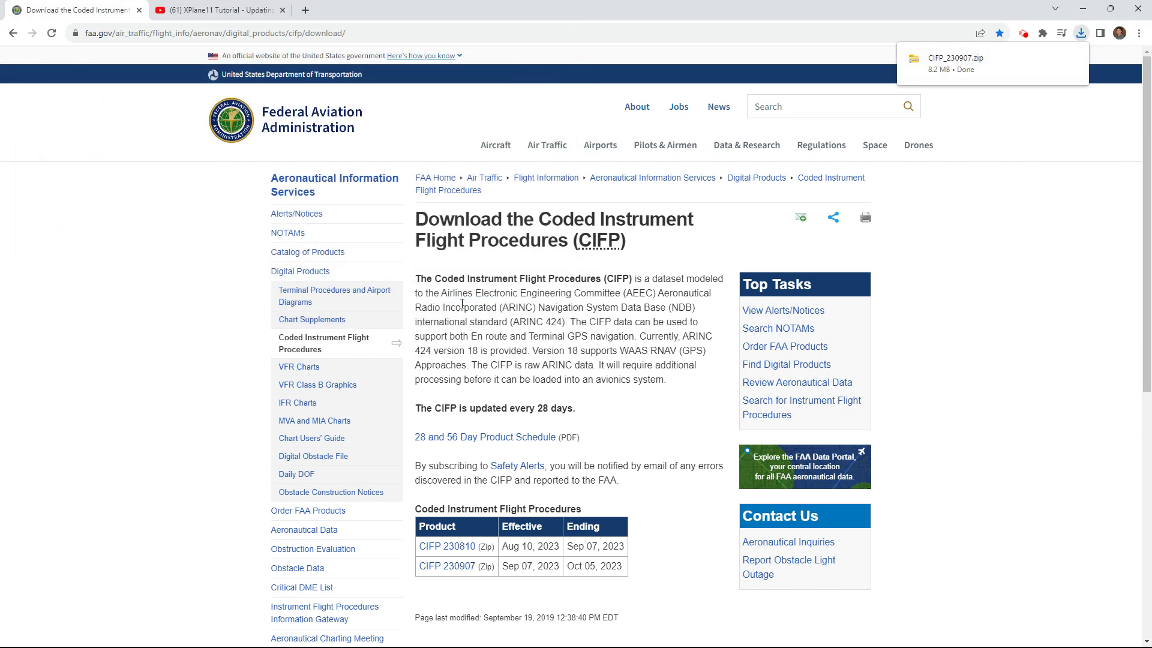
pyautogui.moveTo(1054, 61)
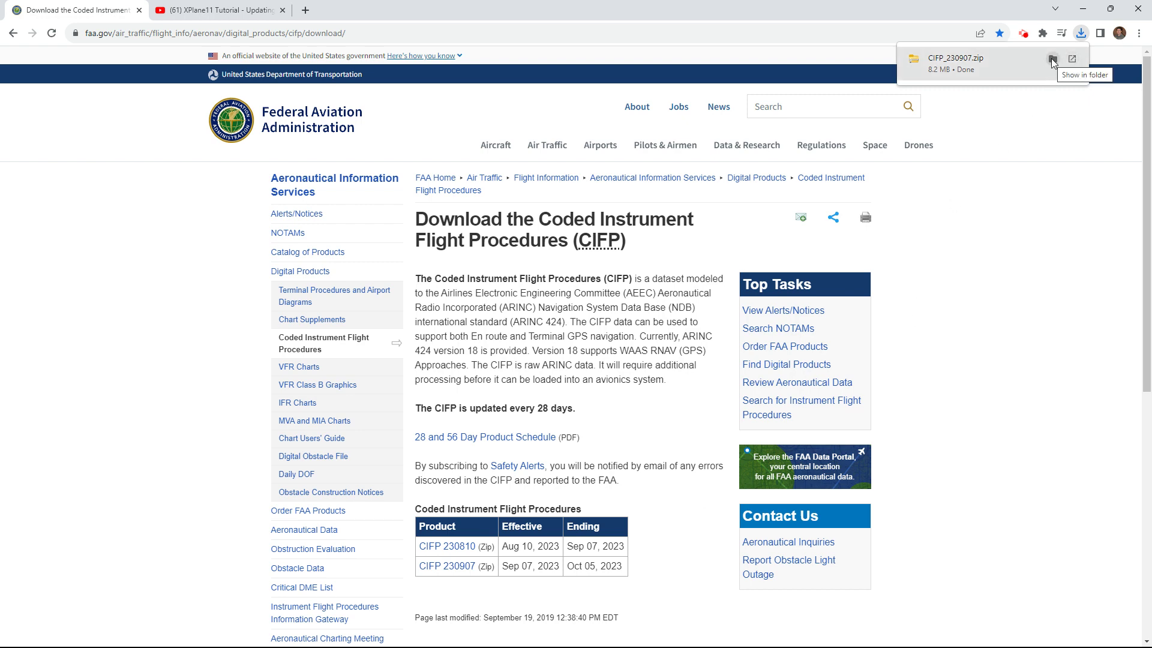
pyautogui.click(1053, 60)
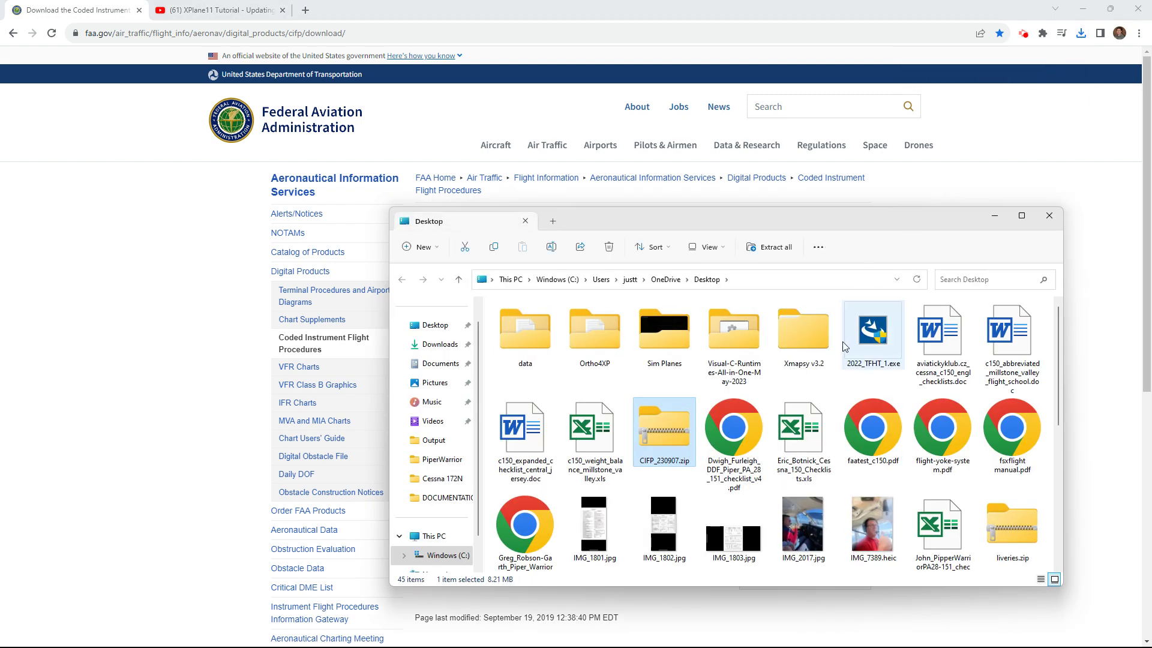
# Step: Open the CIFP_230907.zip archive on the Desktop and select its FAACIFP18 data file
pyautogui.scroll(-5, 845, 347)
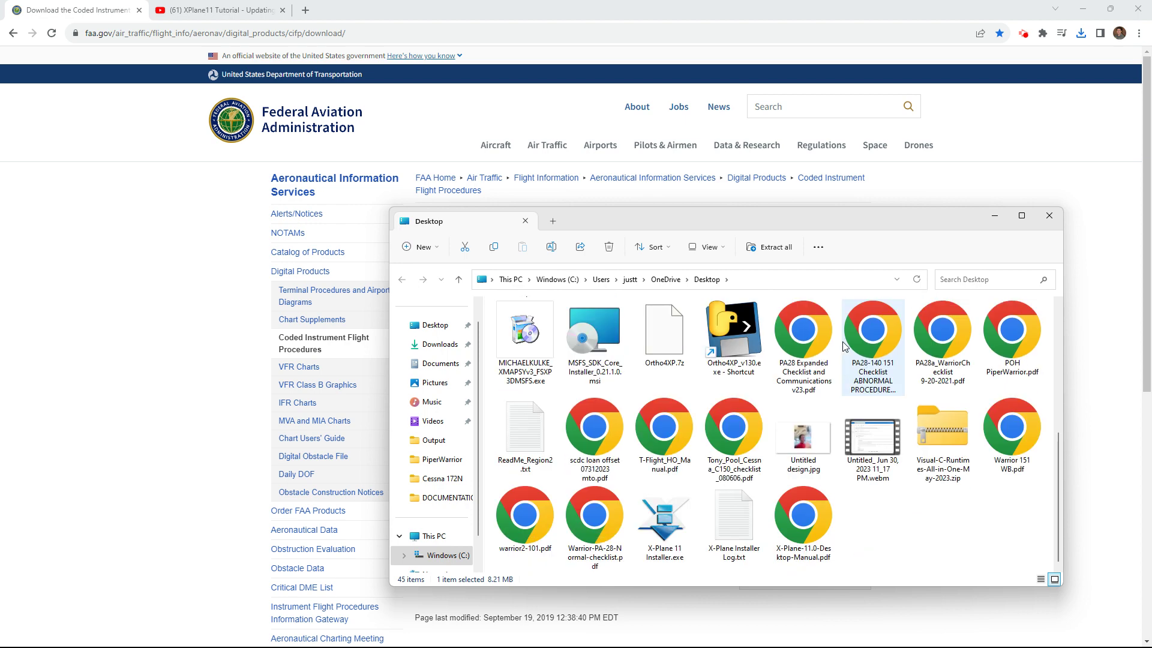
pyautogui.scroll(1, 892, 487)
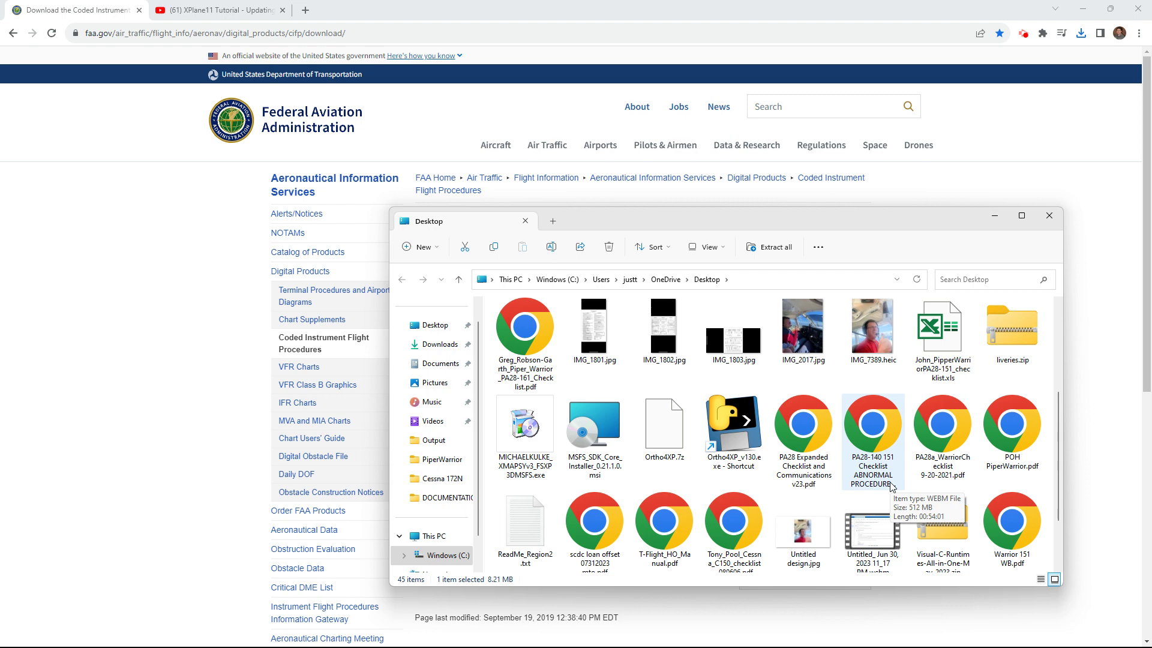
pyautogui.scroll(-1, 891, 487)
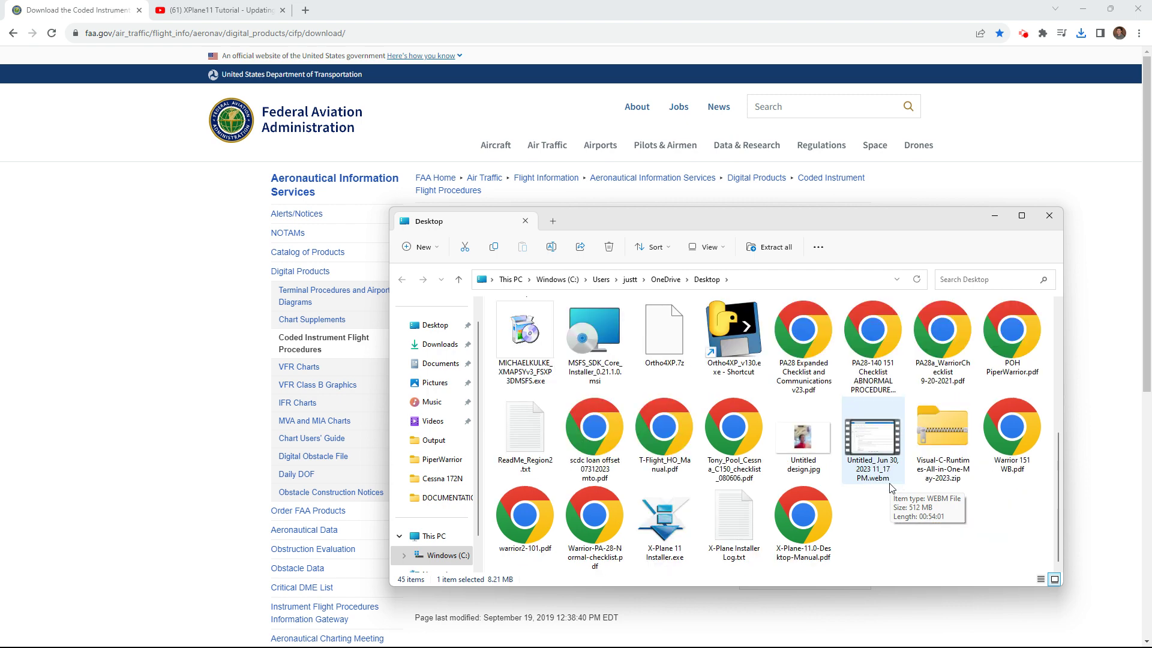
pyautogui.scroll(2, 892, 487)
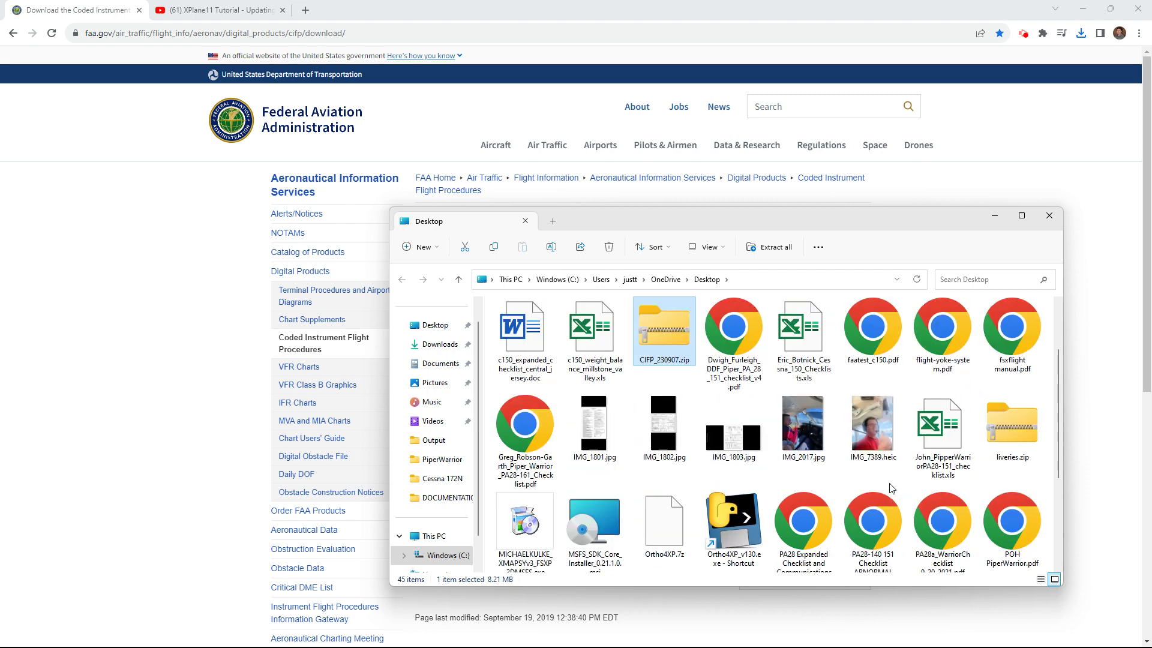
pyautogui.scroll(1, 892, 488)
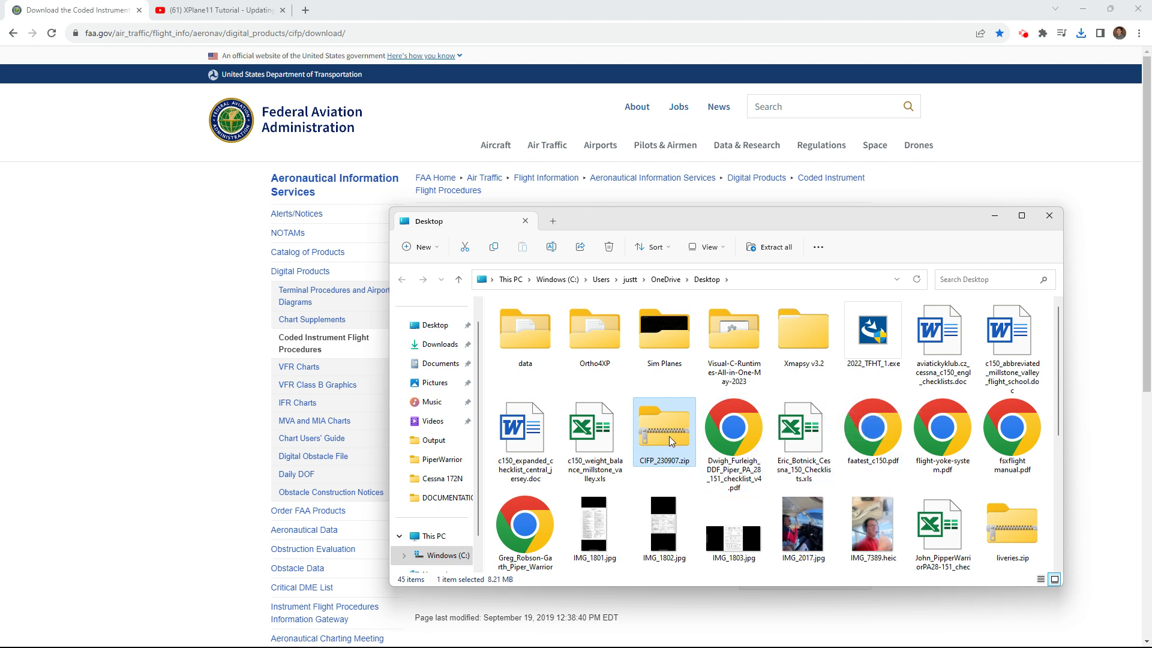
pyautogui.doubleClick(664, 438)
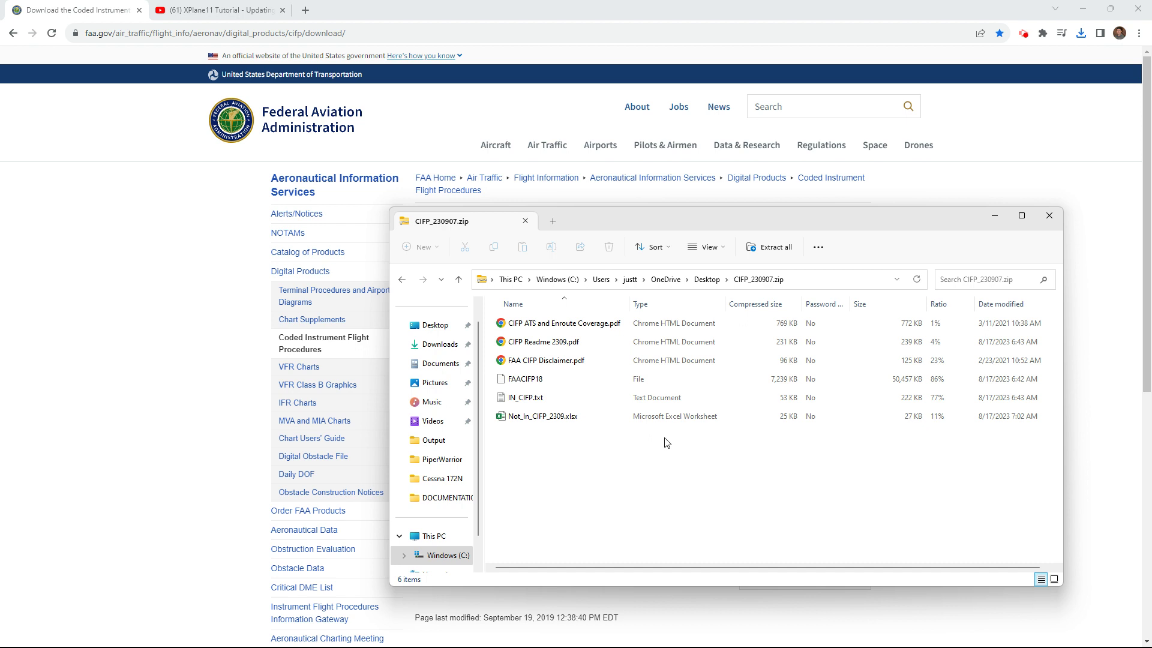
pyautogui.click(532, 387)
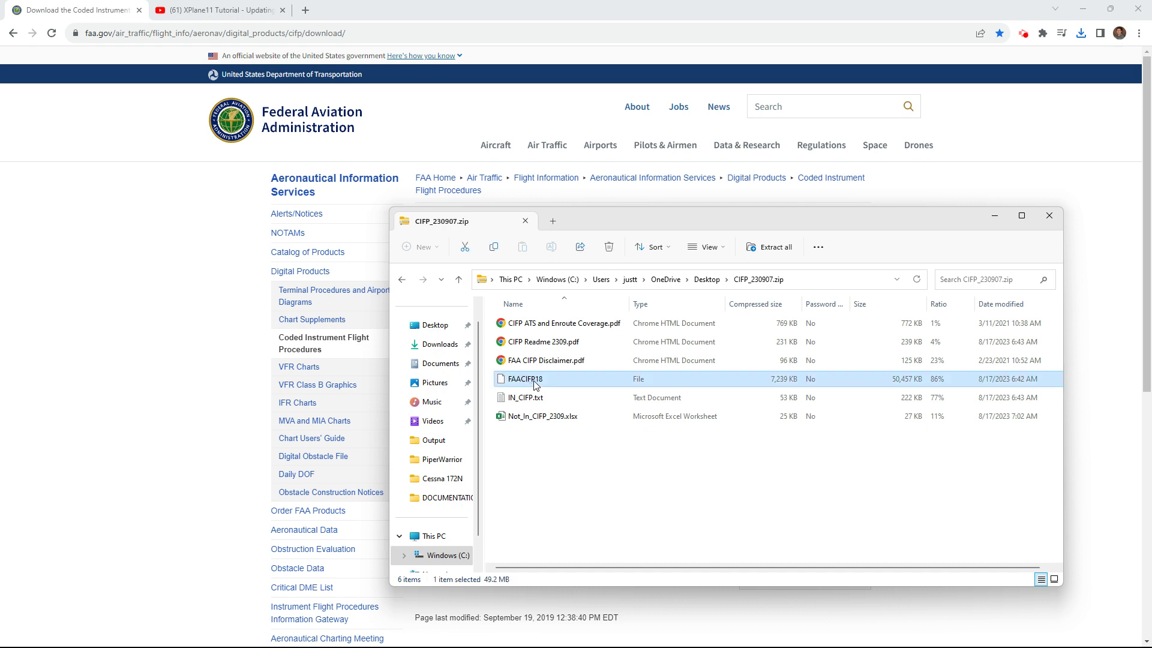
# Step: Copy FAACIFP18 from the archive and paste it into X-Plane 11's Custom Data folder
pyautogui.rightClick(535, 386)
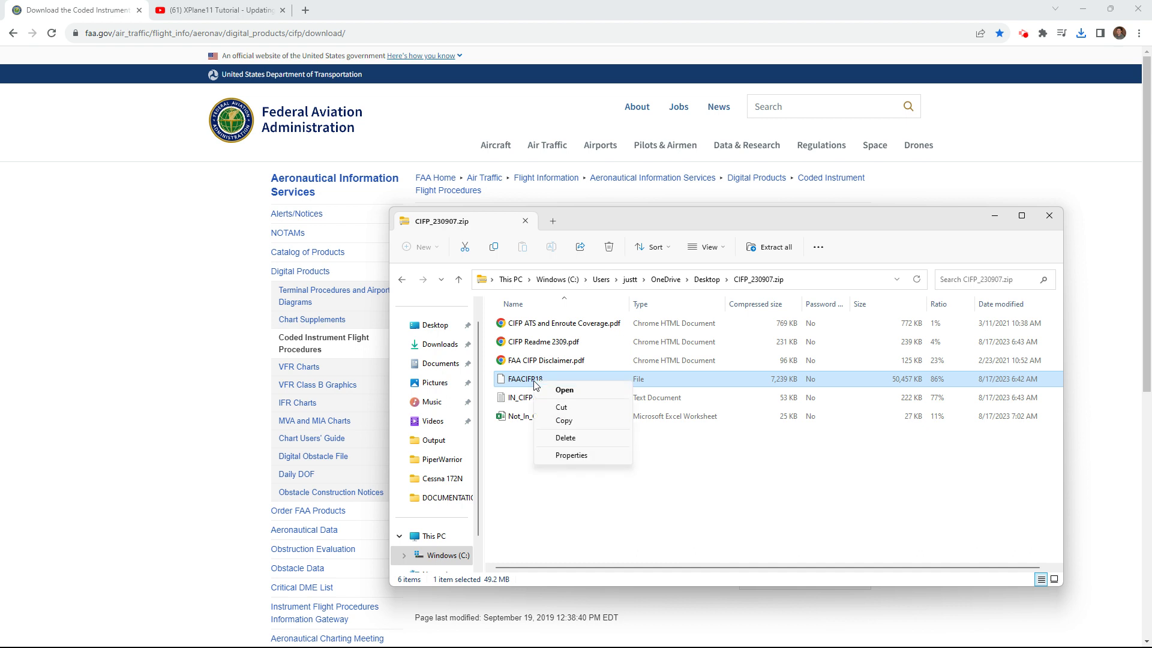
pyautogui.click(571, 422)
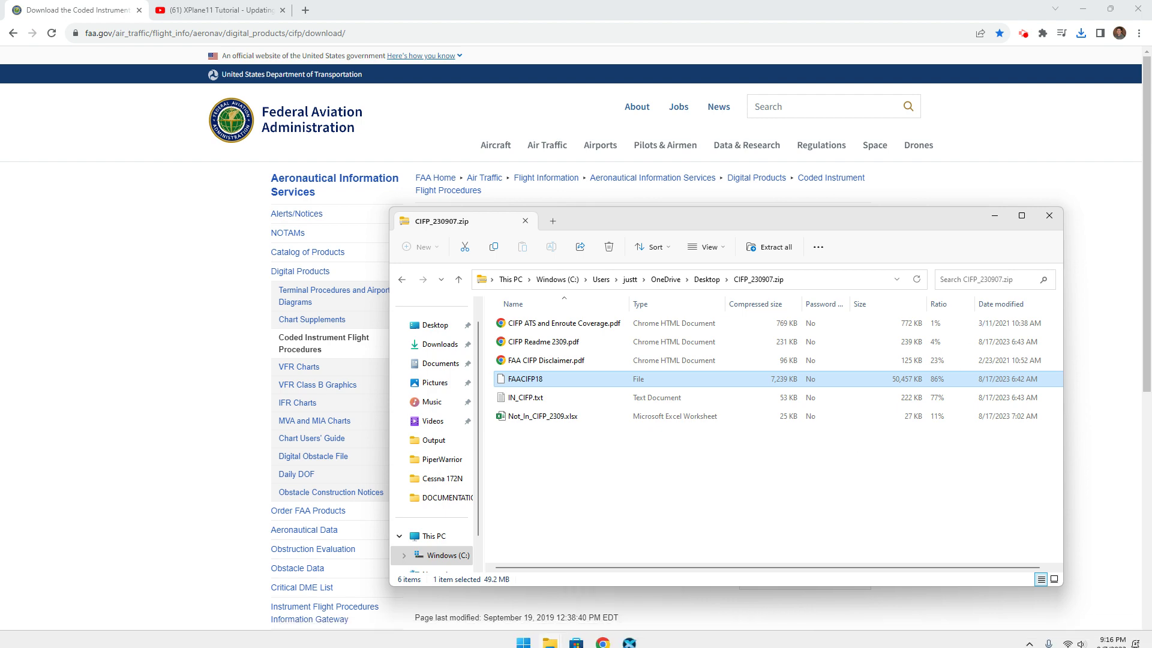
pyautogui.moveTo(556, 631)
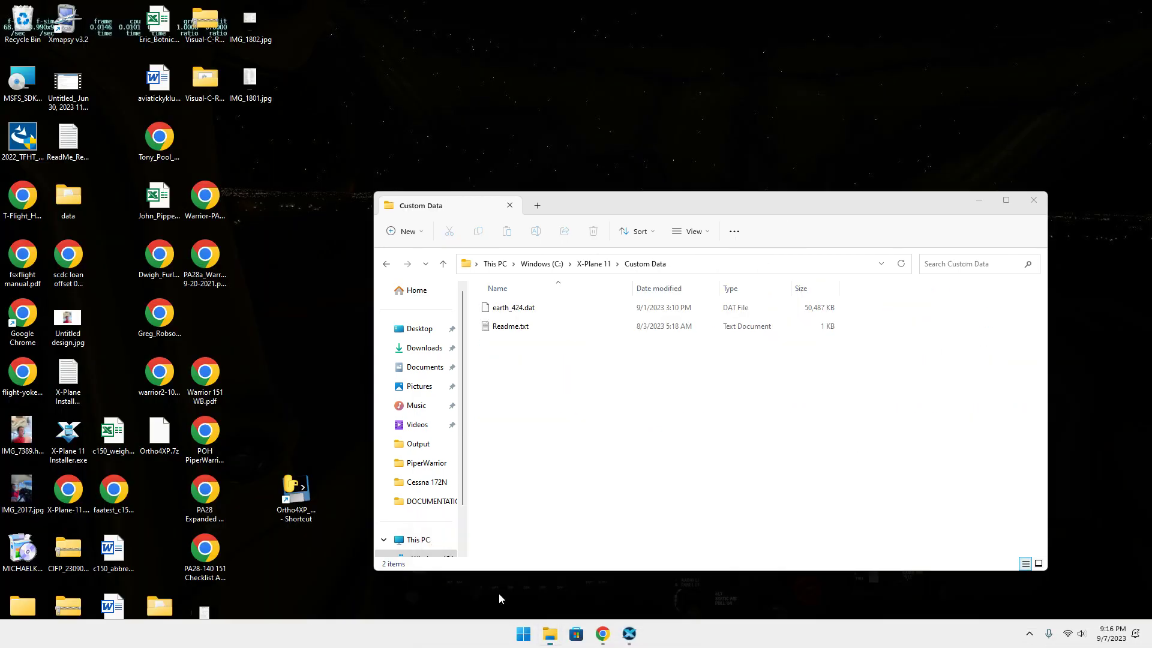
pyautogui.click(498, 593)
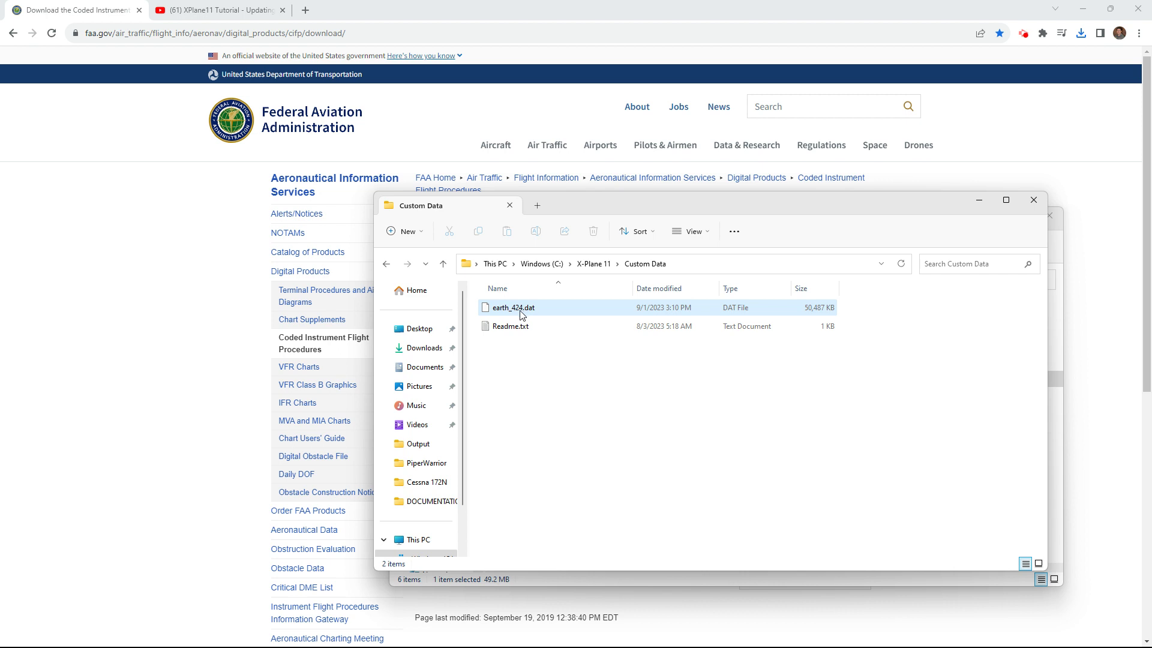
pyautogui.rightClick(618, 405)
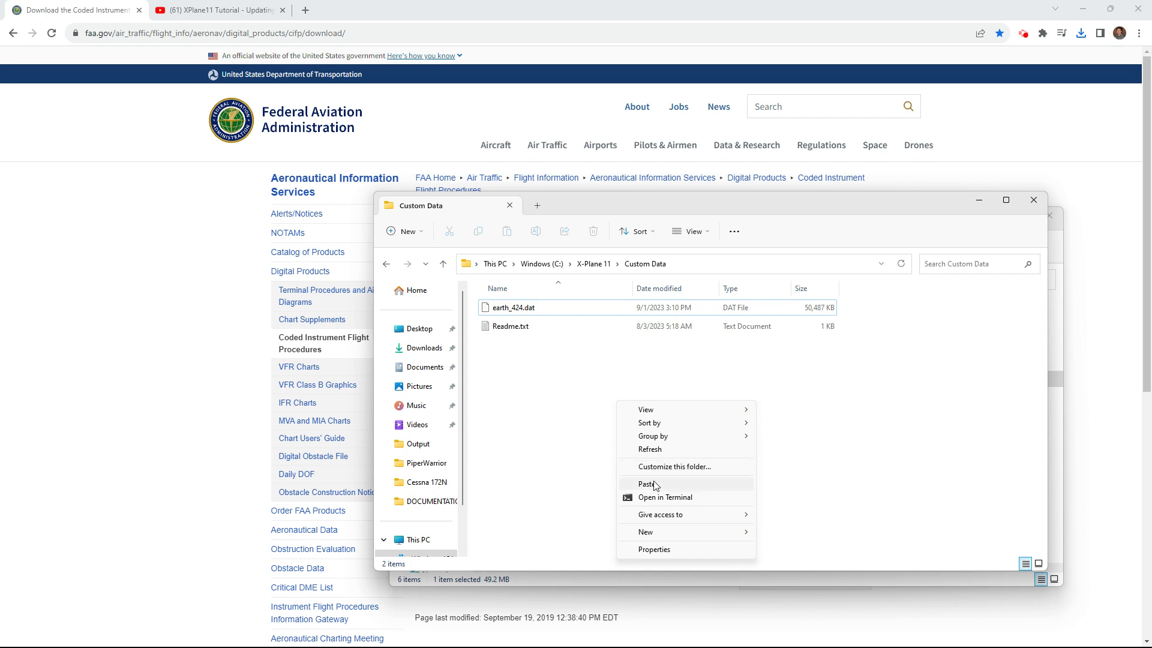
pyautogui.click(654, 486)
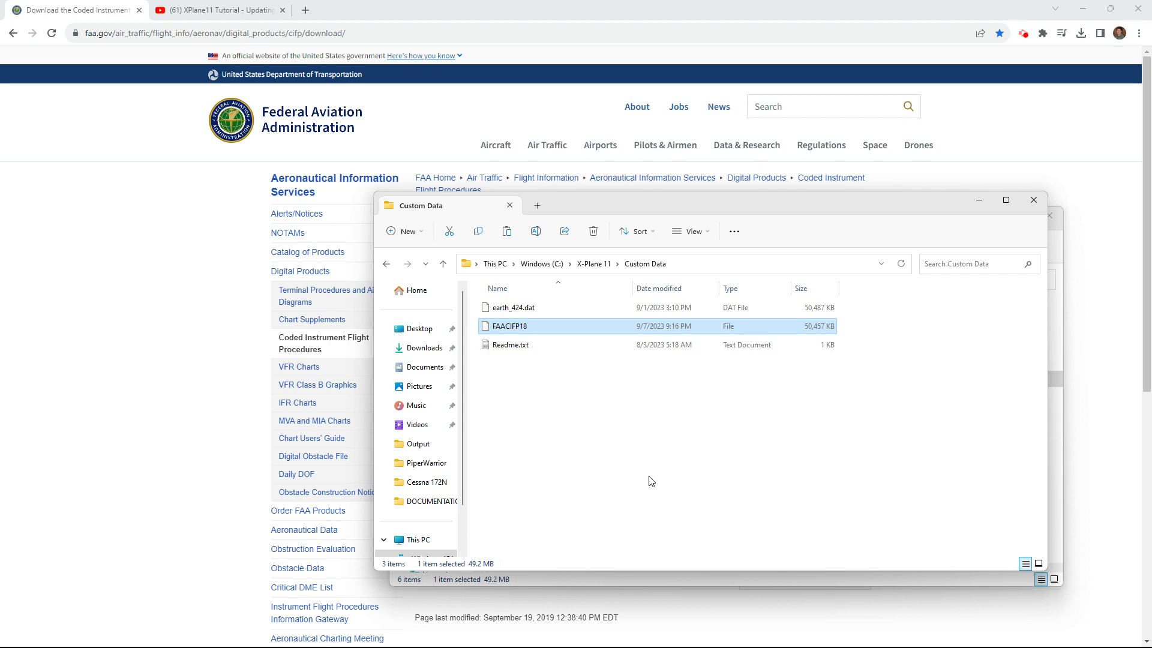
pyautogui.click(507, 328)
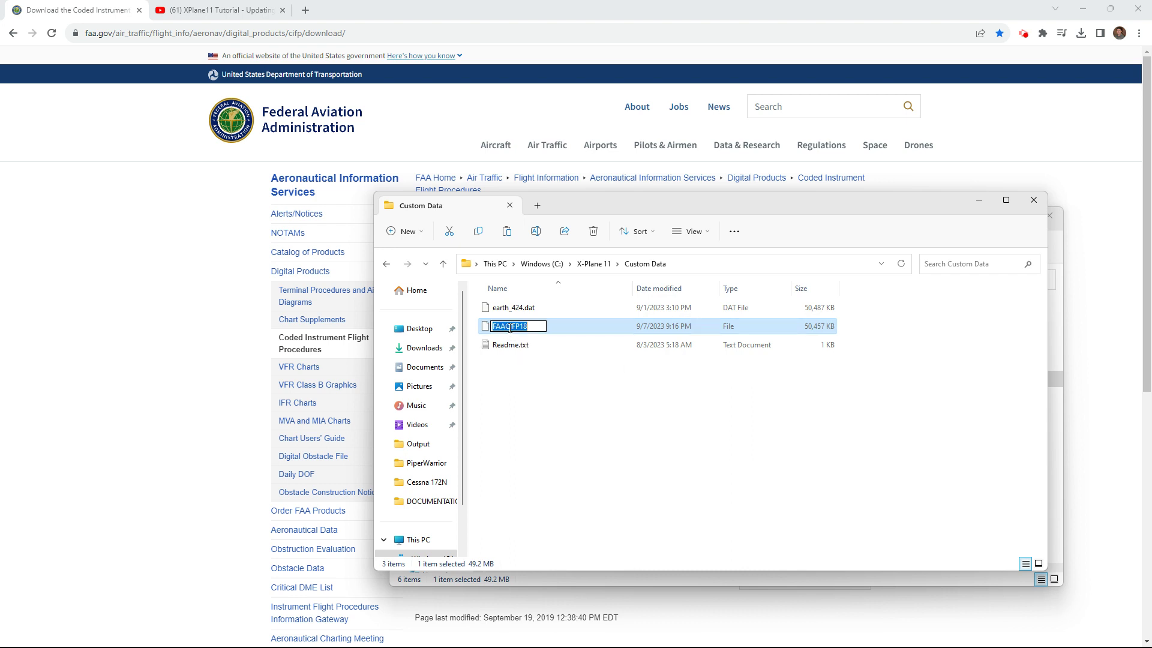
# Step: Rename the copied FAACIFP18 to earth_424.dat, accepting the name earth_424 (2).dat
pyautogui.write('earth')
pyautogui.write('_424.dat')
pyautogui.press('Return')
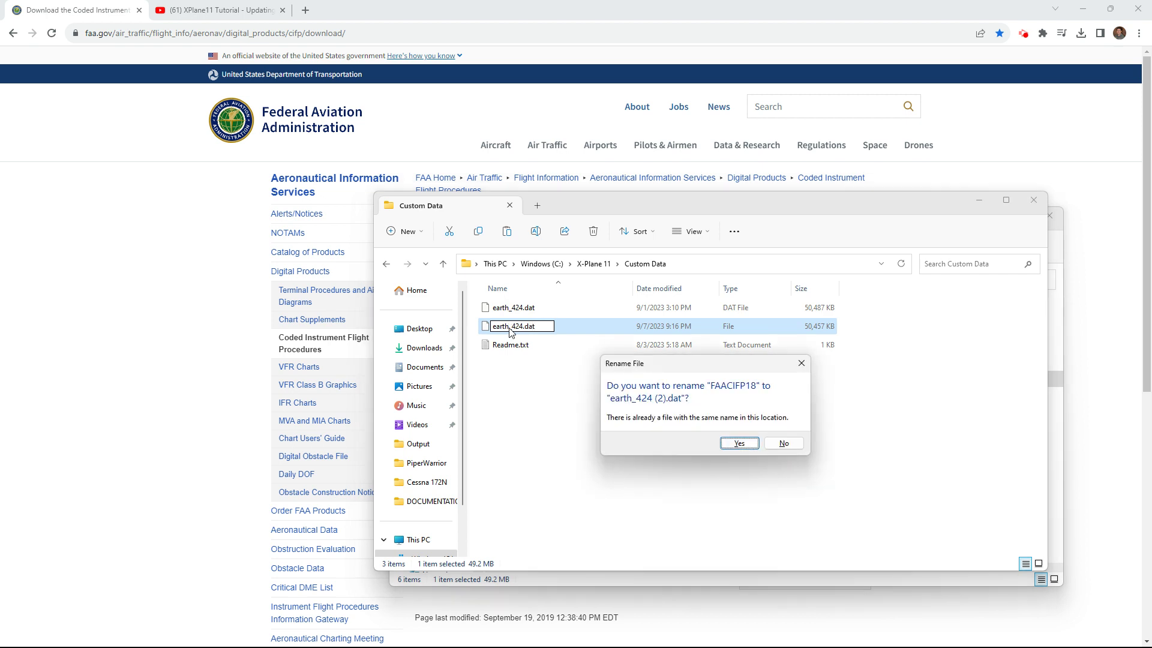
pyautogui.click(737, 444)
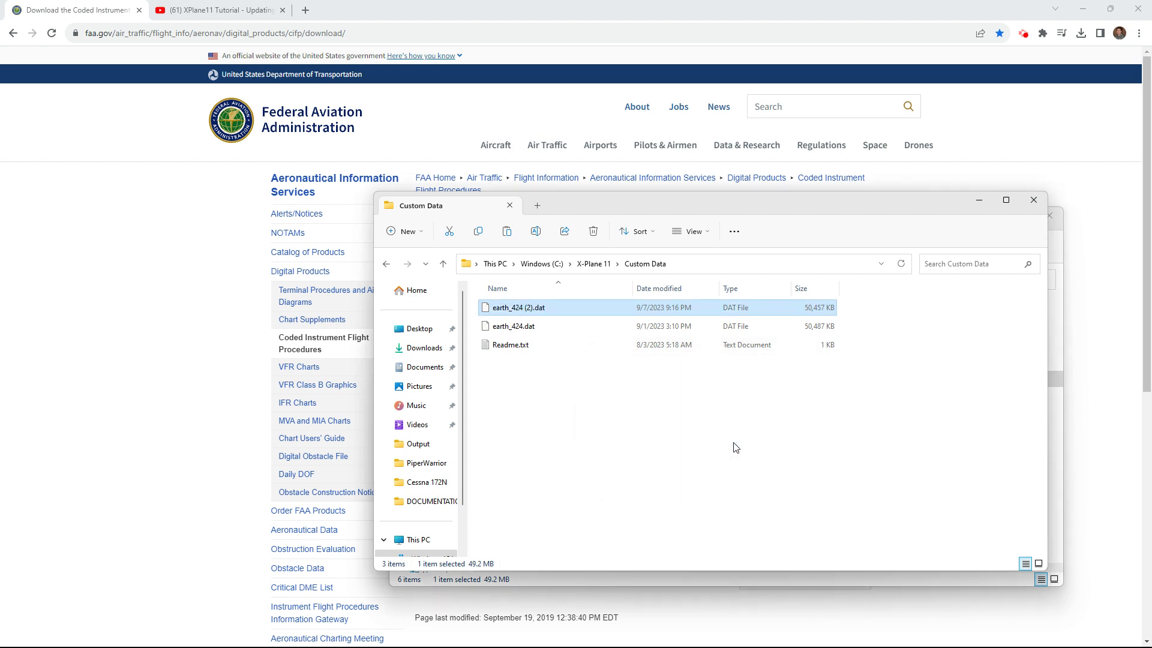
# Step: Delete the old earth_424.dat and remove '(2)' from the new file's name
pyautogui.rightClick(524, 330)
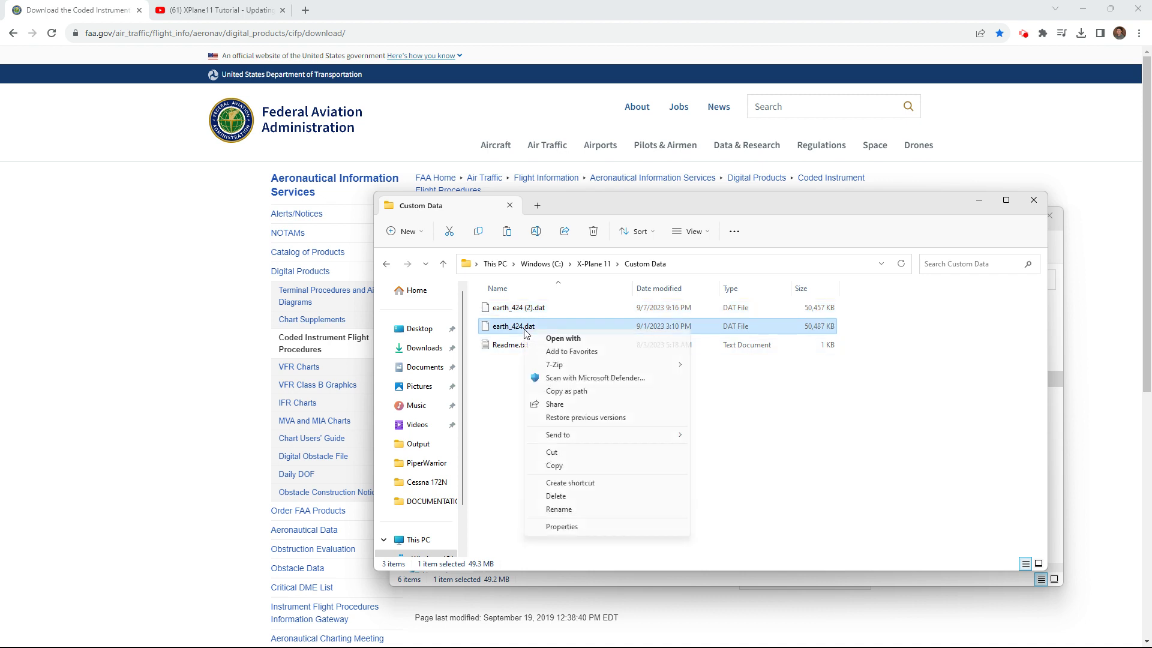
pyautogui.click(591, 498)
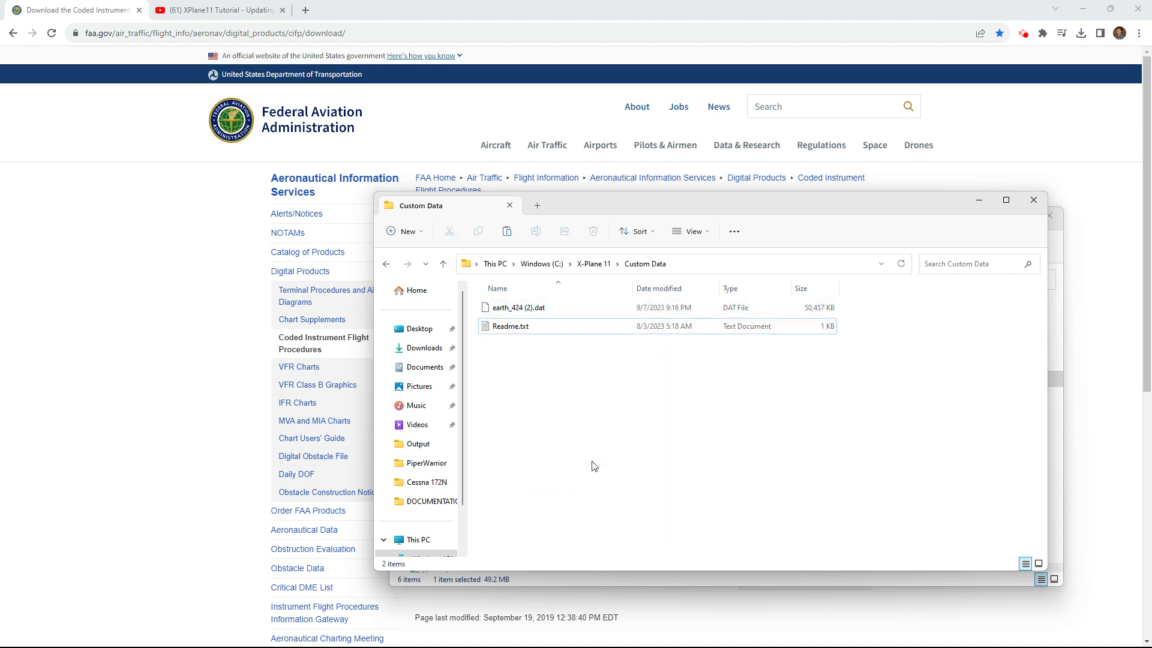
pyautogui.click(531, 312)
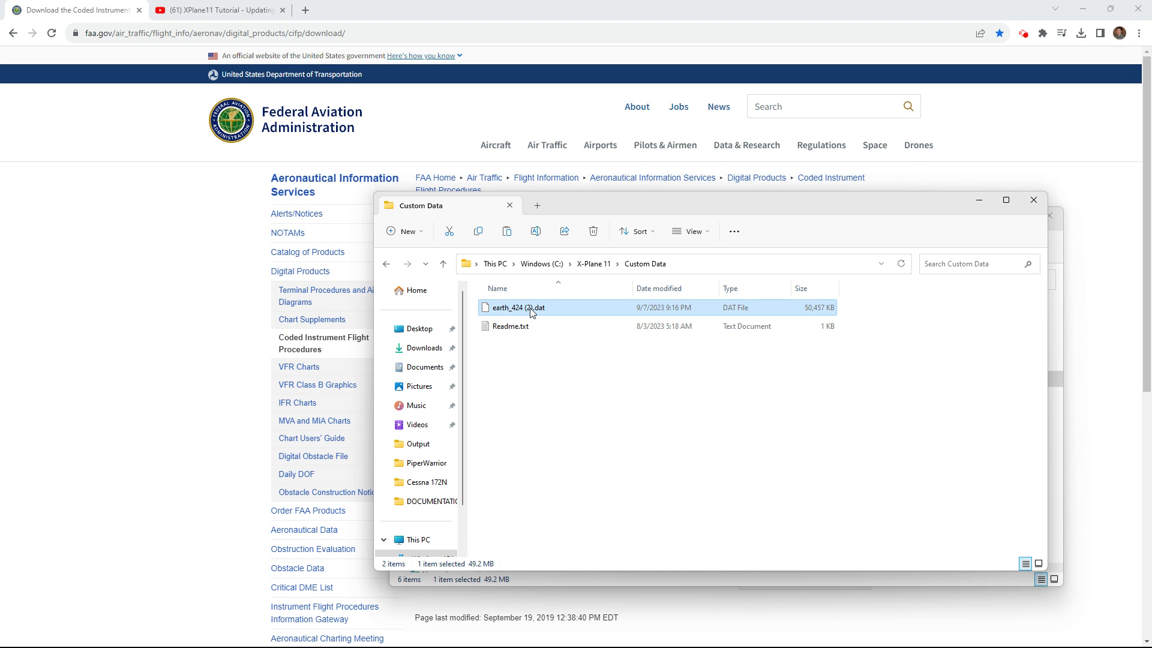
pyautogui.click(530, 312)
pyautogui.click(533, 308)
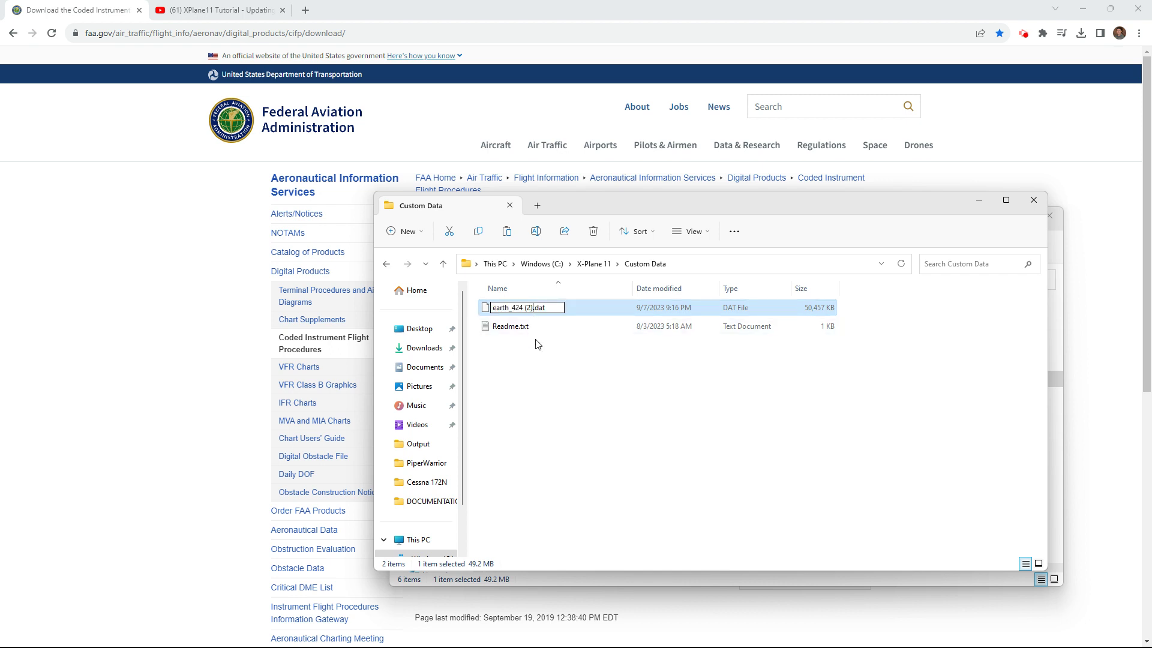
pyautogui.press('BackSpace')
pyautogui.press('BackSpace')
pyautogui.press('BackSpace')
pyautogui.press('BackSpace')
pyautogui.press('Return')
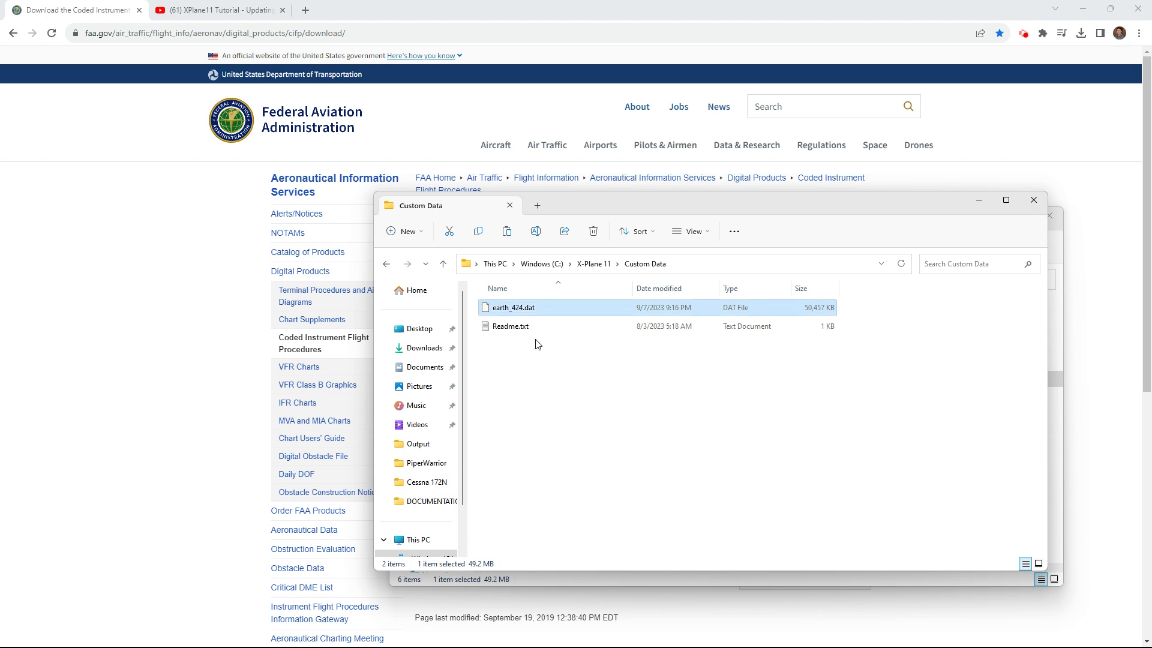
# Step: Close the Custom Data and CIFP_230907.zip windows and return to X-Plane
pyautogui.click(1033, 200)
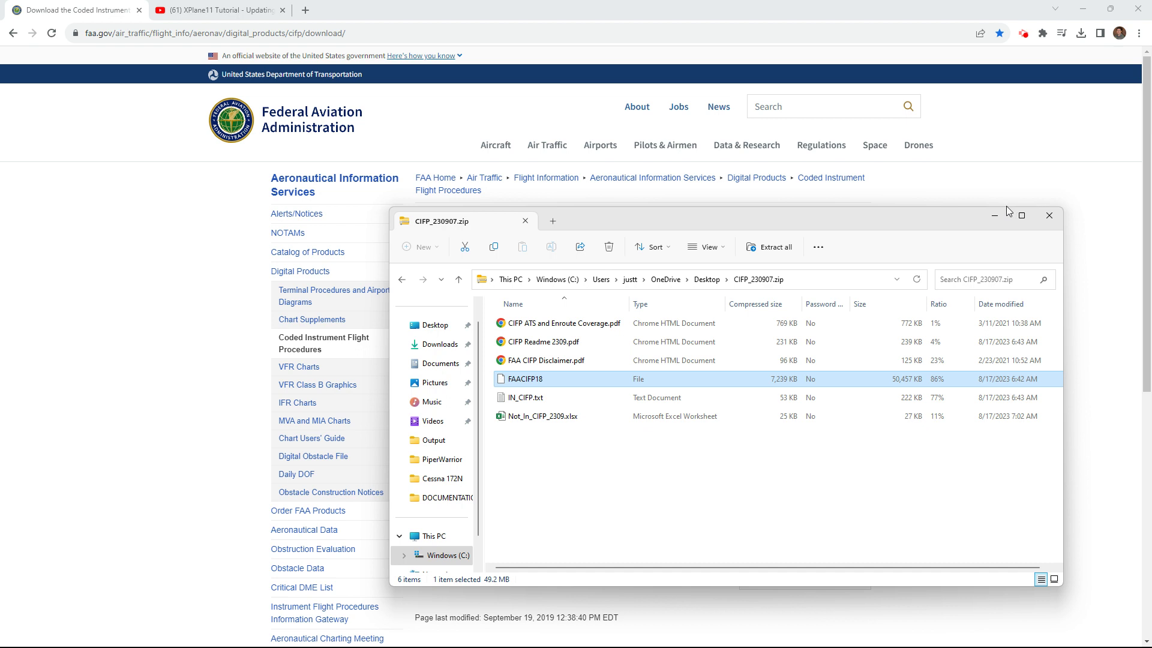
pyautogui.click(1048, 215)
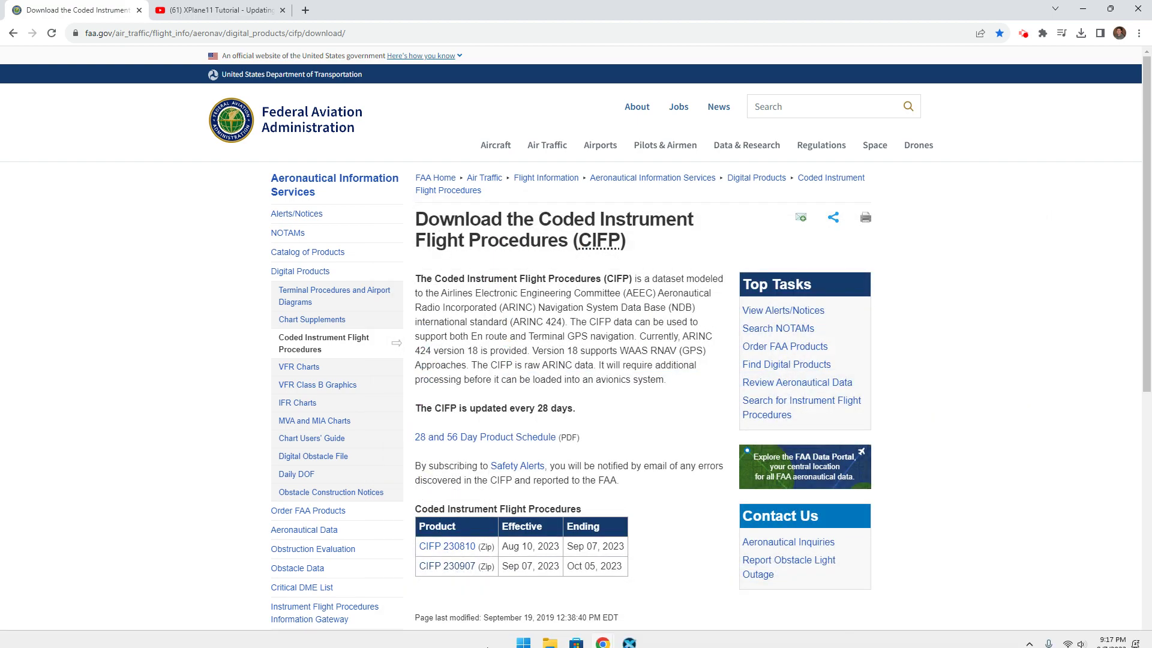
pyautogui.click(629, 633)
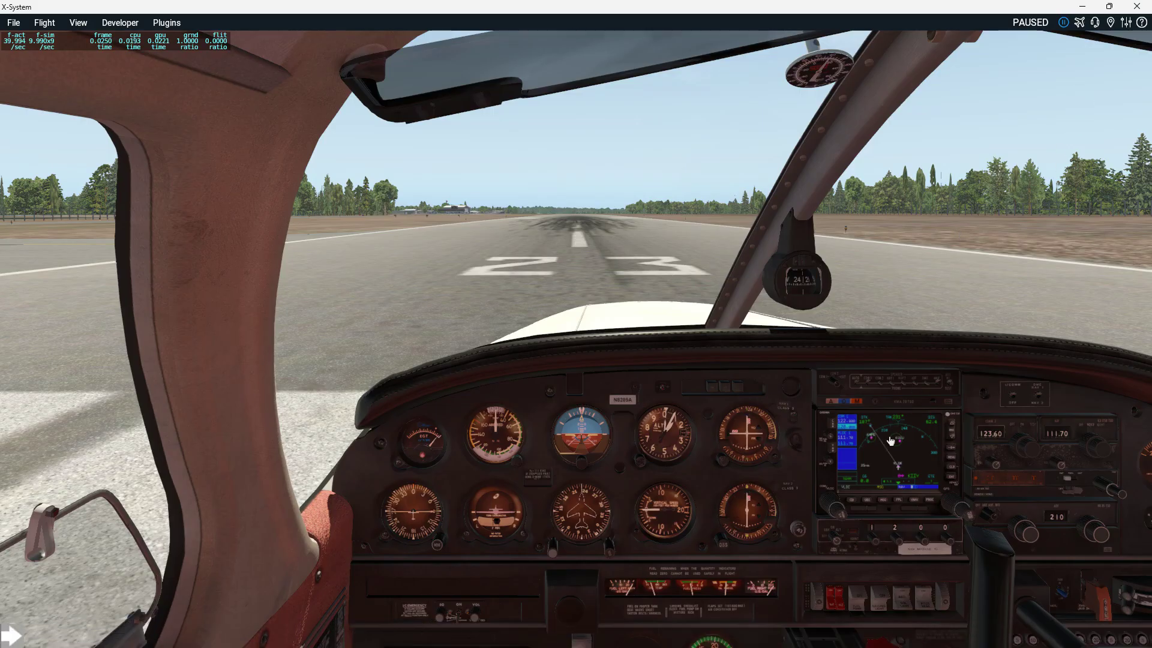
# Step: Check the GPS 530 messages page, close the GPS window, and begin quitting the simulator
pyautogui.click(884, 457)
pyautogui.click(217, 326)
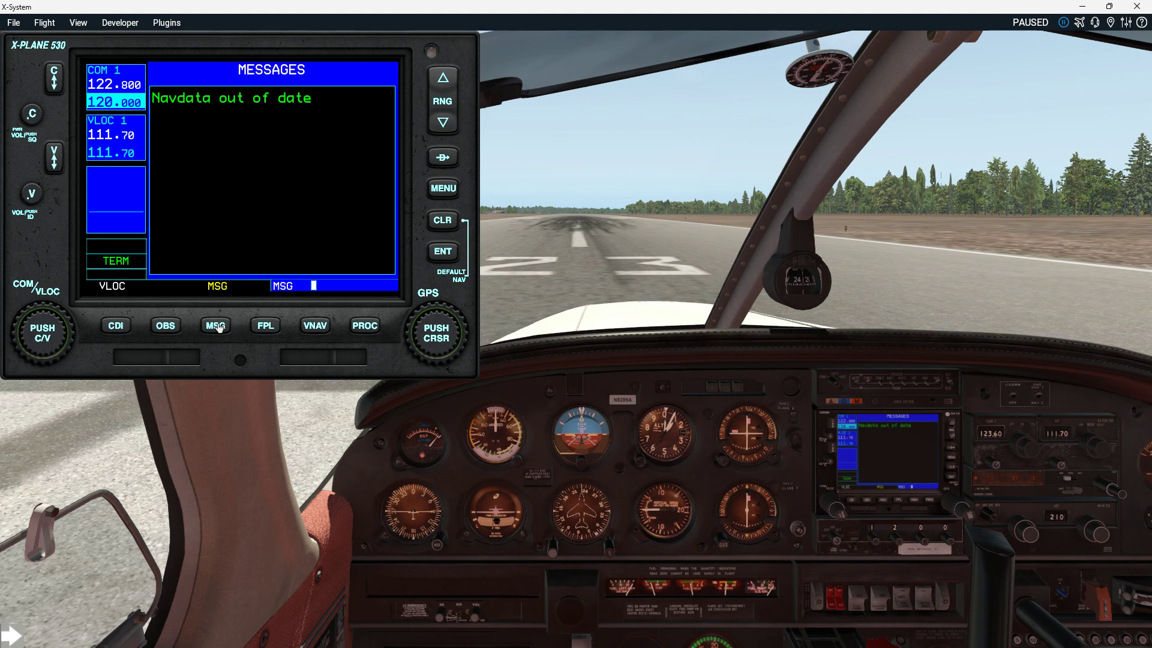
pyautogui.click(10, 45)
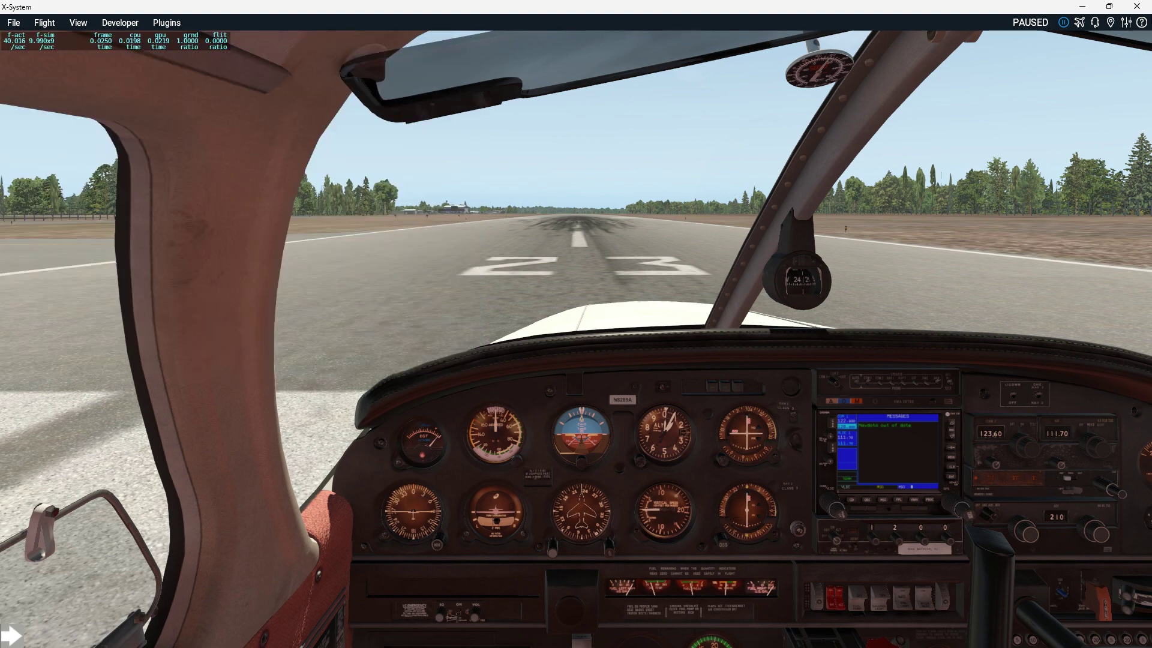
pyautogui.click(1136, 6)
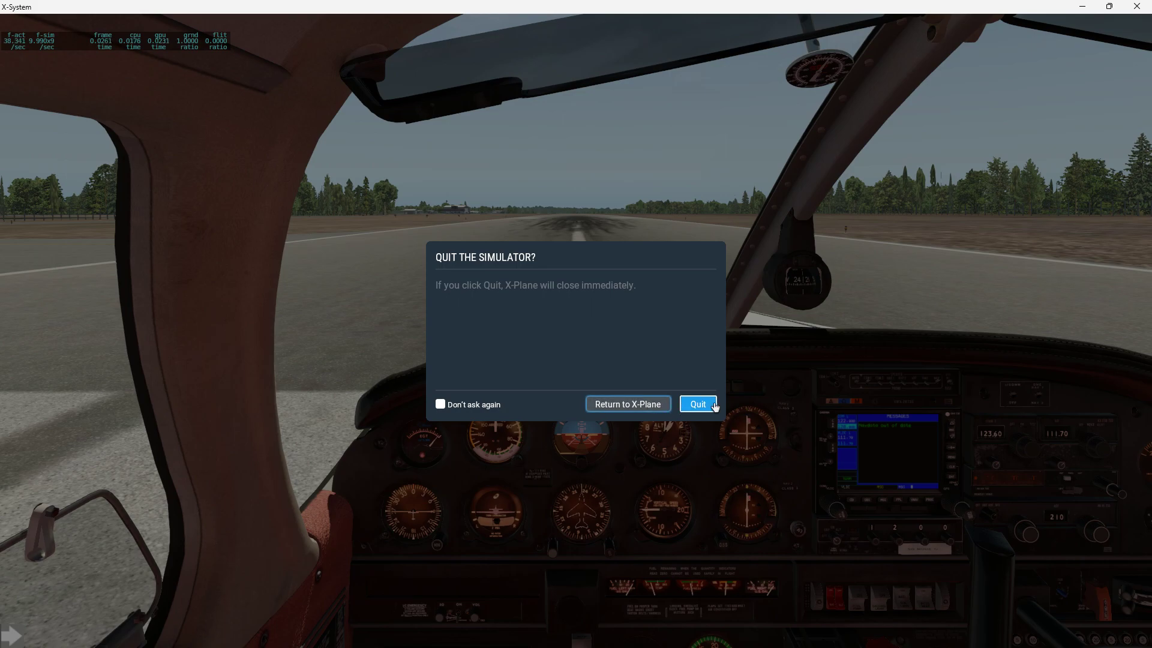